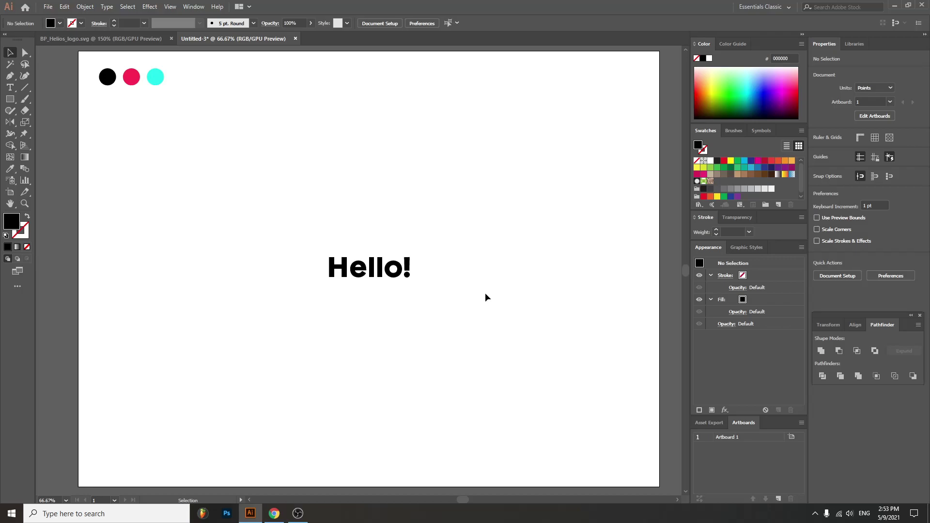
- Delete the "Hello!" text and draw a black square of about 74 pt at the artboard's center
left_click(410, 267)
key("Delete")
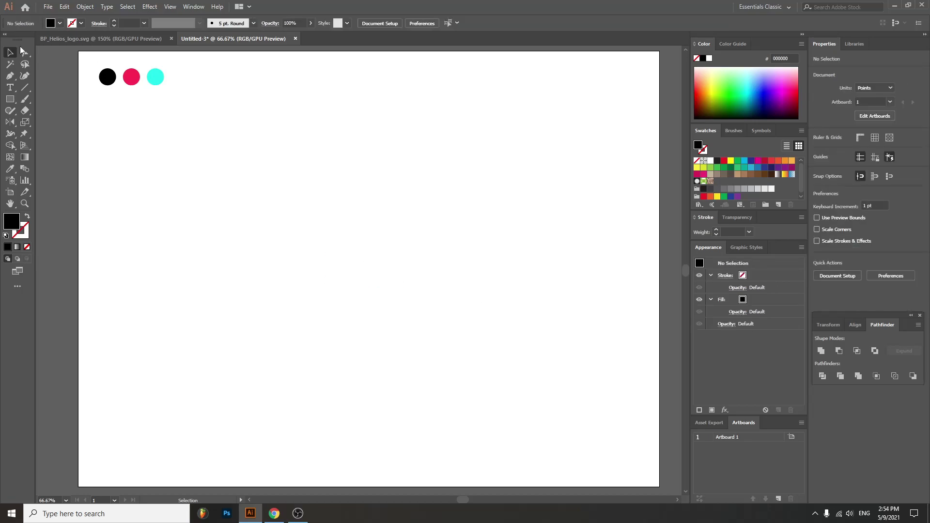
left_click(10, 99)
left_click_drag(369, 269, 369, 302)
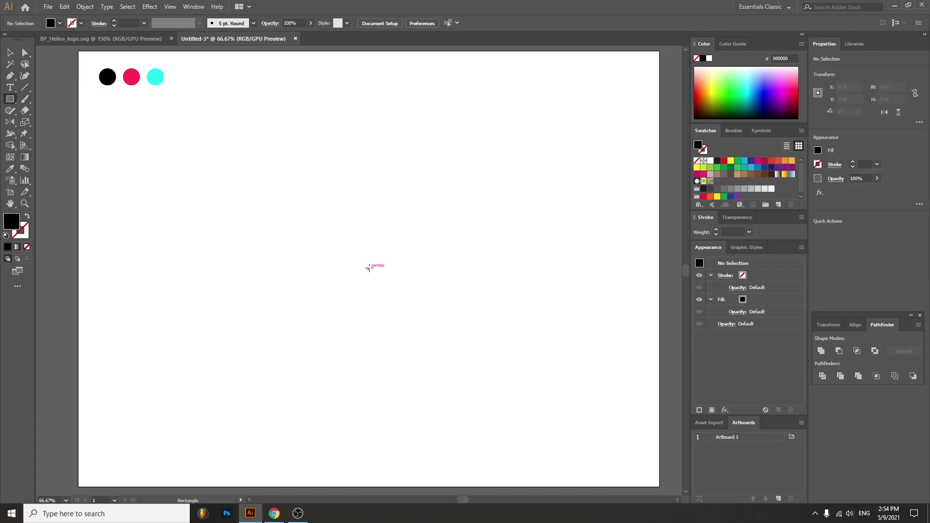
left_click_drag(368, 268, 382, 282)
key("v")
left_click(409, 266)
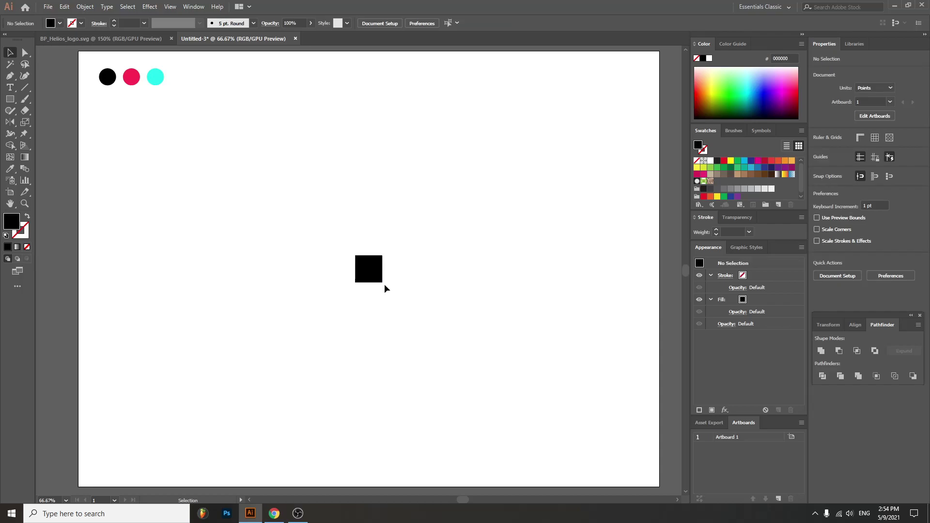
- Duplicate the square into a C-shaped block of adjoining squares, 148 by 222 pt, with one extra square extending the lower arm
scroll(377, 266, "up", 1)
scroll(419, 274, "down", 1)
left_click_drag(432, 268, 301, 243)
scroll(421, 272, "up", 2)
scroll(416, 282, "down", 2)
scroll(415, 281, "up", 1)
key("ctrl+d")
key("ctrl+d")
left_click(410, 190)
left_click_drag(403, 204, 394, 235)
left_click_drag(311, 234, 352, 236)
- Merge the squares of the C-shaped block into one shape with Shape Builder, leaving the extra square separate
left_click_drag(336, 162, 220, 466)
left_click(10, 146)
mouse_move(334, 232)
left_mouse_down()
mouse_move(282, 239)
mouse_move(301, 303)
mouse_move(333, 312)
left_mouse_up()
- Round the inner and outer corners on the closed side of the C shape into concentric half circles
key("a")
left_click_drag(329, 271, 355, 271)
left_click_drag(235, 177, 284, 215)
left_click_drag(277, 325, 441, 245)
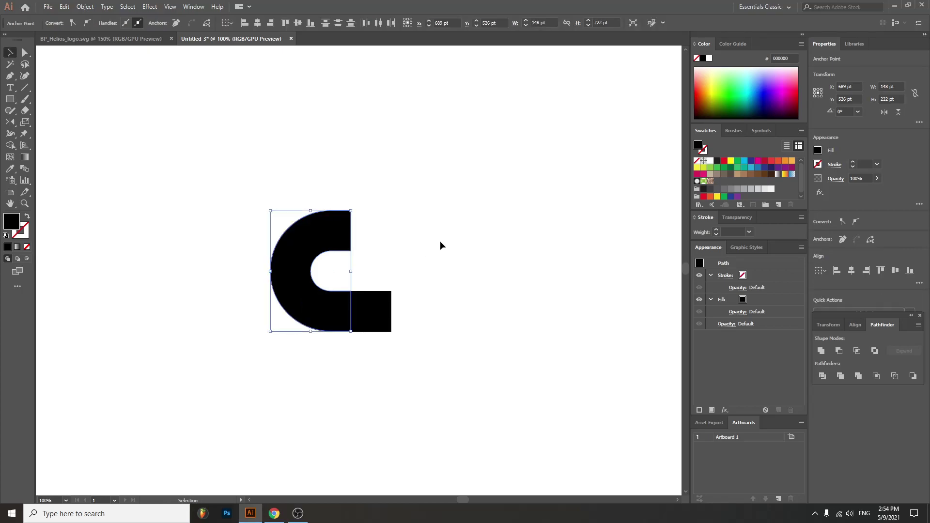
left_click(441, 245)
key("v")
- Trim the C shape's upper arm back to the start of its curve and join the open end points
left_click_drag(364, 216, 338, 277)
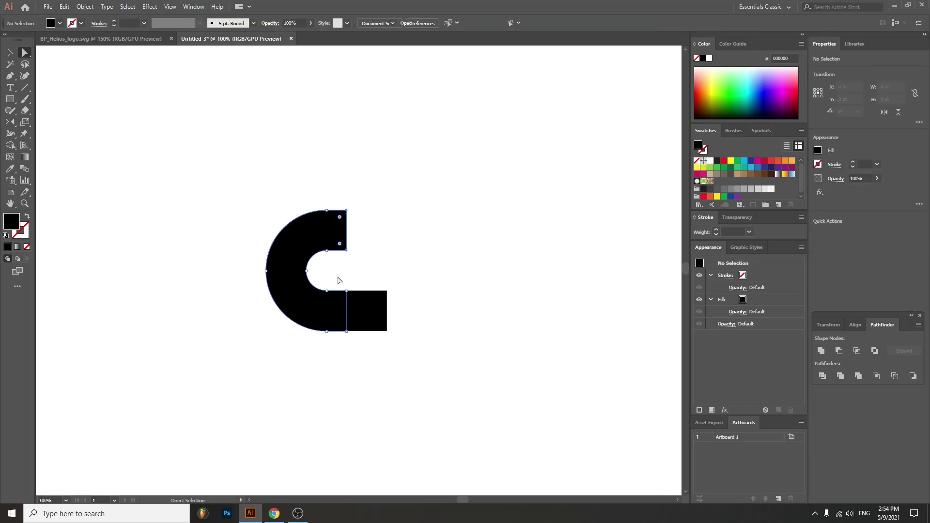
key("Delete")
left_click_drag(348, 189, 326, 271)
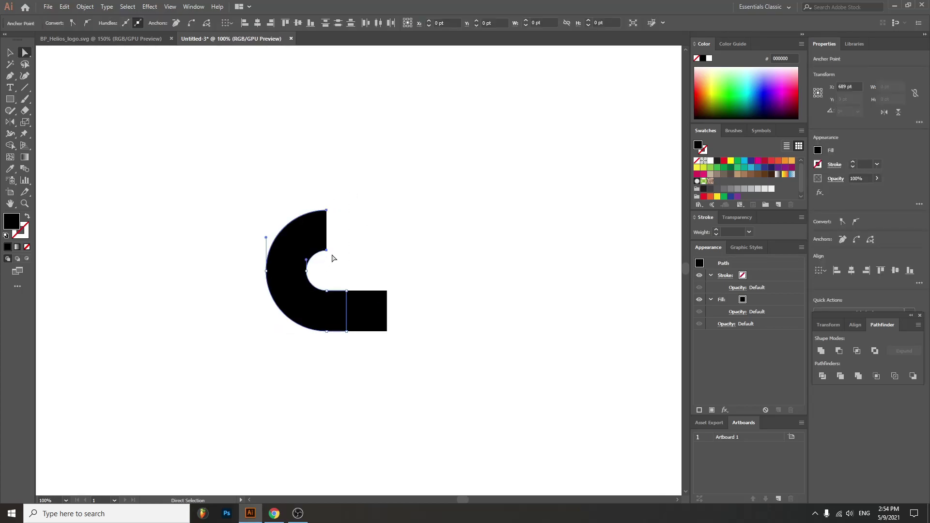
right_click(346, 241)
left_click(415, 322)
- Stack two copies above the lone square and merge the lower two squares with the curved shape using Shape Builder
left_click_drag(376, 318, 377, 281)
key("ctrl+d")
left_click(441, 281)
left_click_drag(406, 352, 266, 210)
key("shift+m")
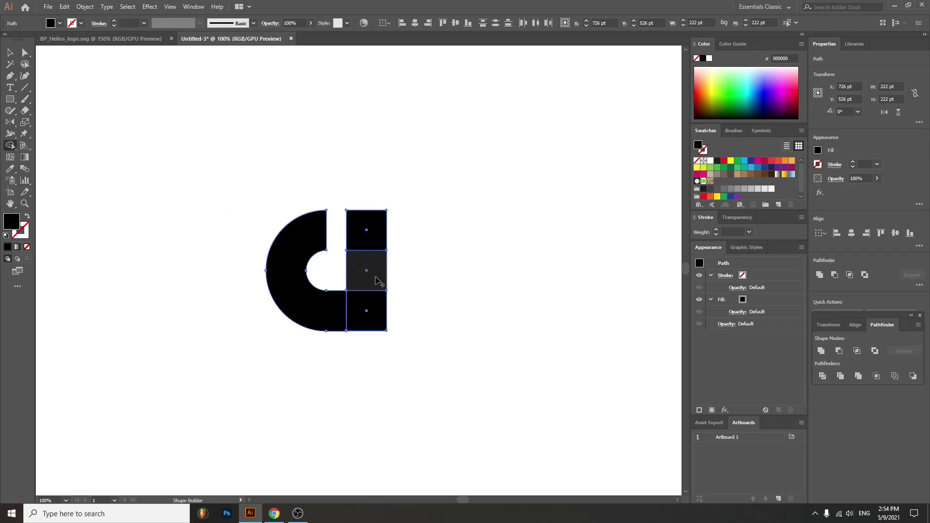
mouse_move(374, 281)
left_mouse_down()
mouse_move(346, 319)
mouse_move(305, 323)
left_mouse_up()
- Round the inner and outer corners where the merged shape meets the stem to form a smooth J curve
key("a")
key("ctrl+shift+a")
left_click_drag(336, 283, 293, 248)
left_click(439, 378)
left_click_drag(424, 388, 301, 255)
key("v")
left_click(425, 234)
- Place square copies at the stem's top and beside it, and merge three of them into an L shape
left_click_drag(426, 233, 379, 204)
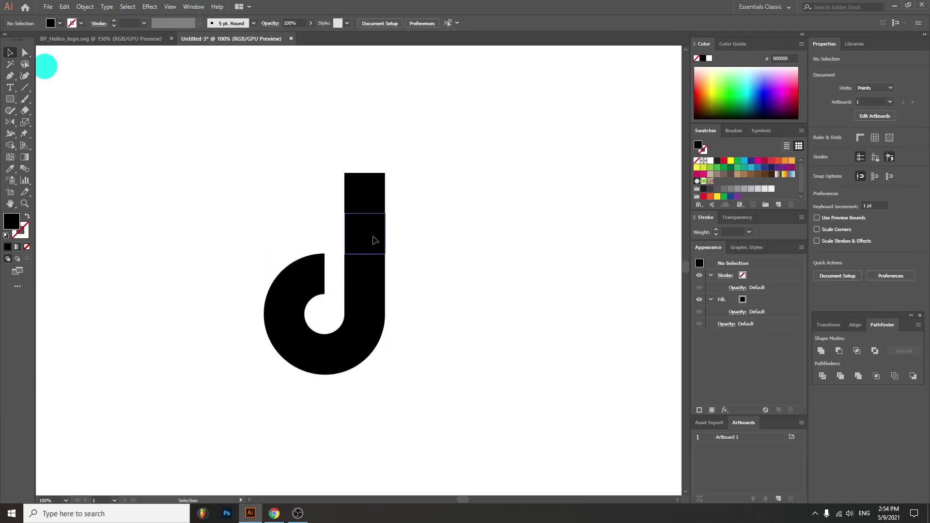
mouse_move(374, 238)
left_mouse_down()
mouse_move(416, 241)
mouse_move(381, 244)
left_mouse_up()
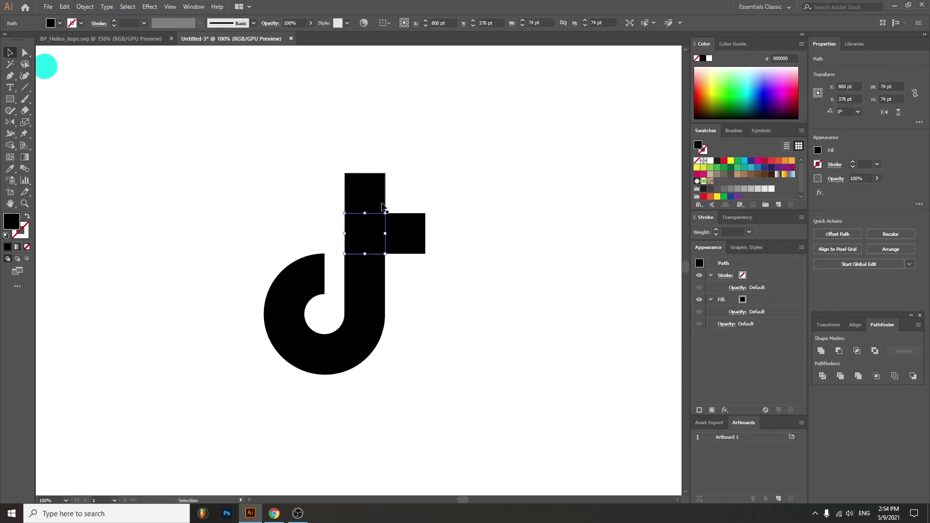
left_click(380, 233, "shift")
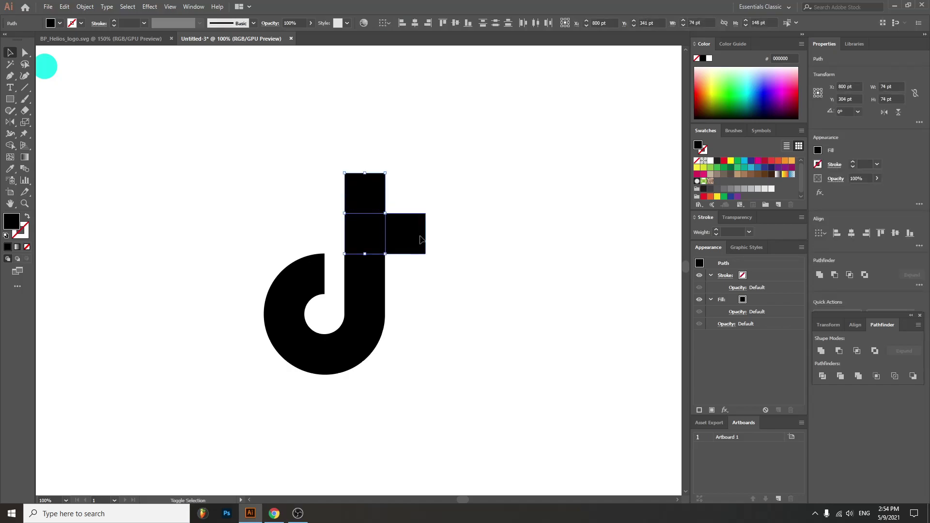
left_click_drag(370, 191, 408, 244)
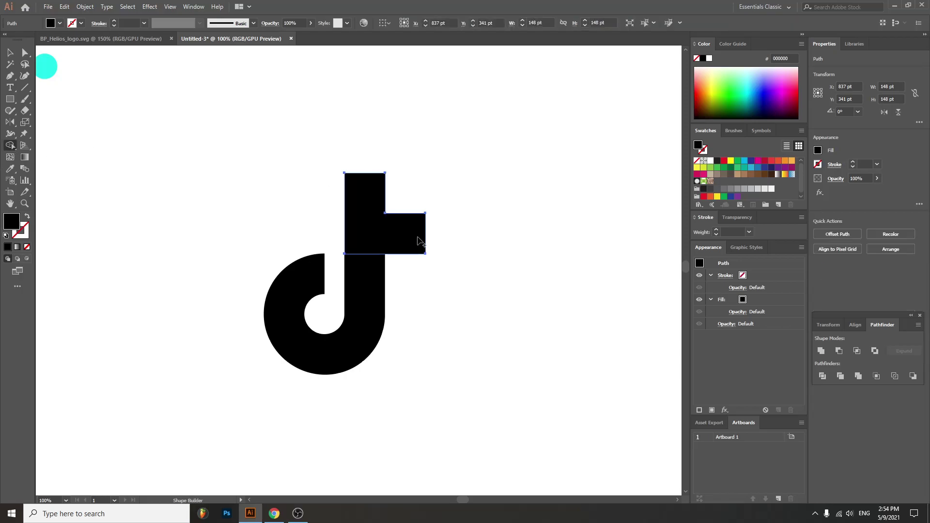
- Fully round the L shape's inner corner and the opposite outer corner to form the note's curved flag
key("ctrl+shift+a")
key("a")
left_click(386, 213)
left_click_drag(388, 208, 523, 150)
left_click(345, 254)
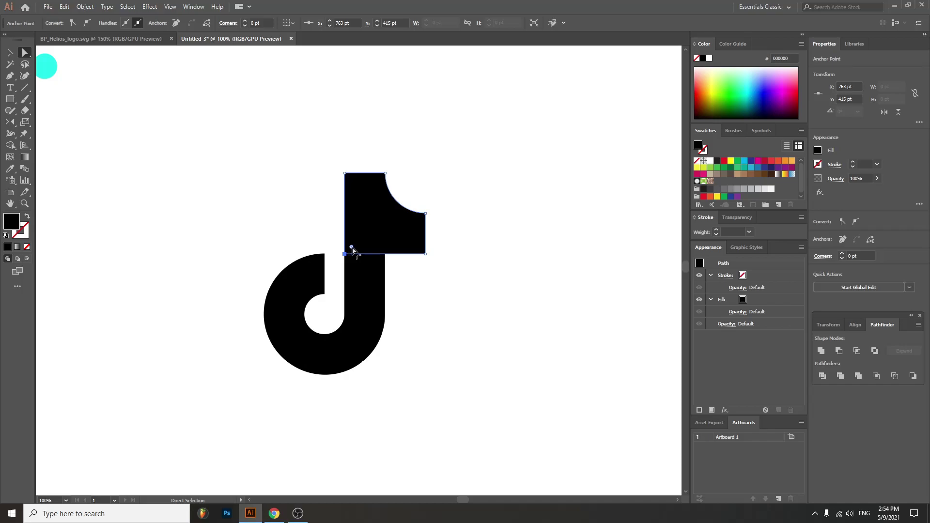
left_click_drag(352, 247, 532, 116)
key("v")
left_click(458, 248)
- Merge the J curve, the stem squares and the curved flag into a single note shape with Shape Builder
scroll(415, 291, "down", 2)
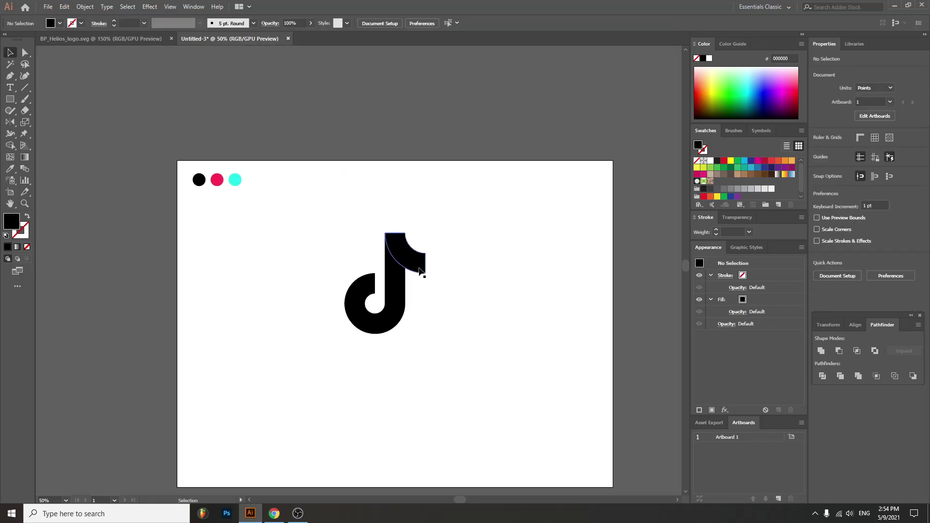
scroll(452, 307, "up", 2)
scroll(437, 307, "down", 2)
scroll(444, 311, "up", 2)
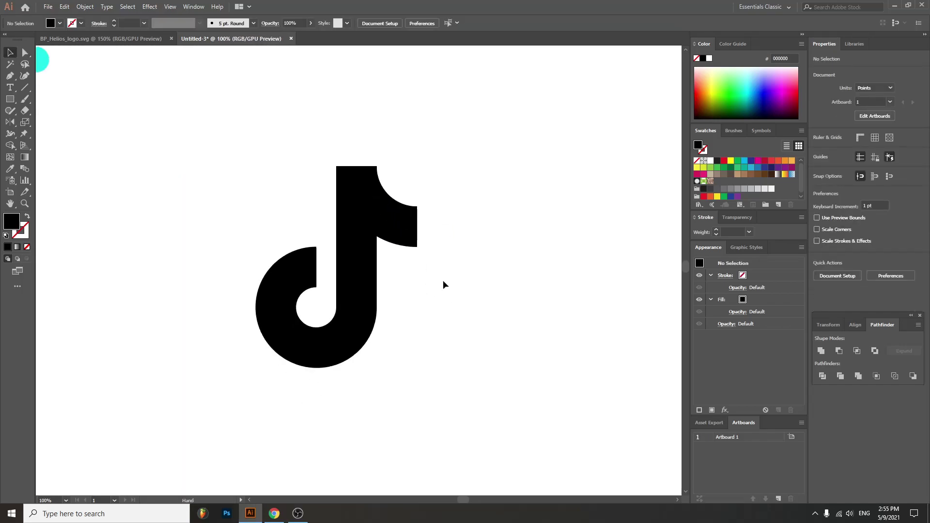
scroll(444, 283, "down", 2)
left_click_drag(465, 226, 297, 368)
scroll(397, 303, "up", 2)
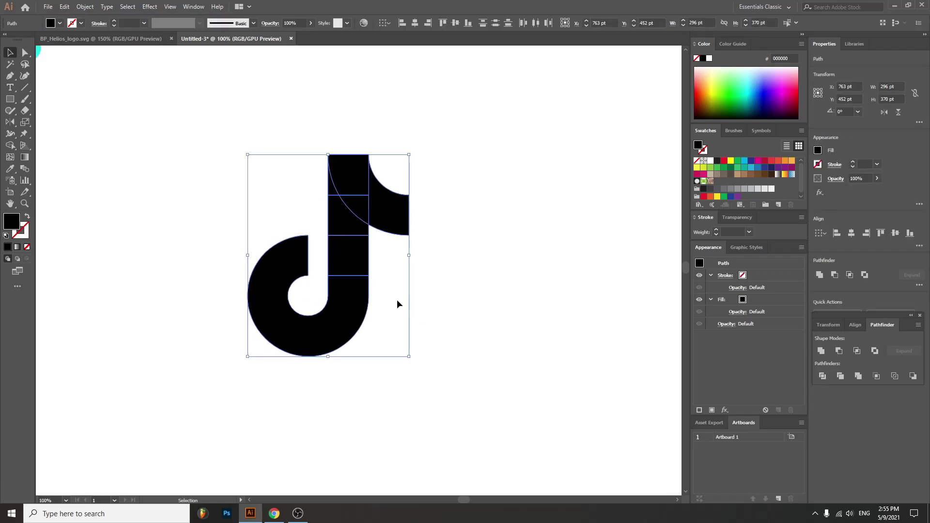
left_click(9, 146)
mouse_move(297, 324)
left_mouse_down()
mouse_move(355, 272)
mouse_move(353, 166)
mouse_move(332, 196)
mouse_move(410, 215)
left_mouse_up()
scroll(358, 279, "down", 2)
key("v")
left_click(333, 289)
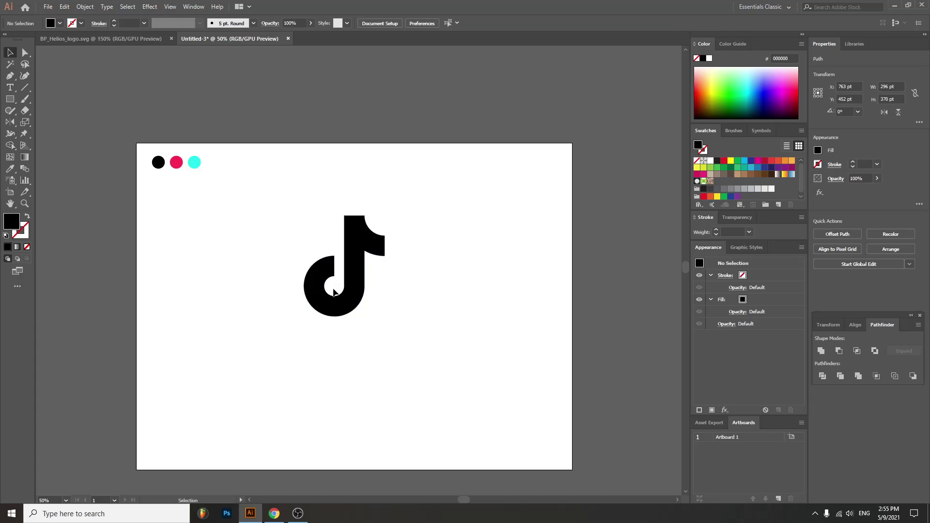
- Move the note shape to the center of the artboard
scroll(338, 293, "up", 1)
left_click_drag(406, 316, 415, 308)
left_click_drag(369, 278, 437, 341)
left_click(438, 341)
key("ctrl+1")
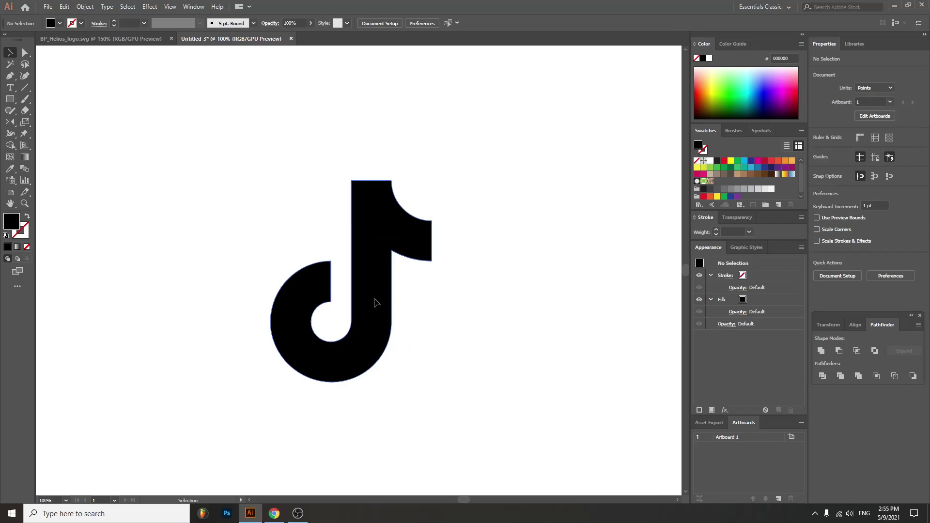
- Duplicate the note about 13 pt to the right and down, and split both at their overlap with Shape Builder
left_click_drag(377, 302, 383, 306)
left_click(528, 167)
left_click_drag(514, 142, 233, 443)
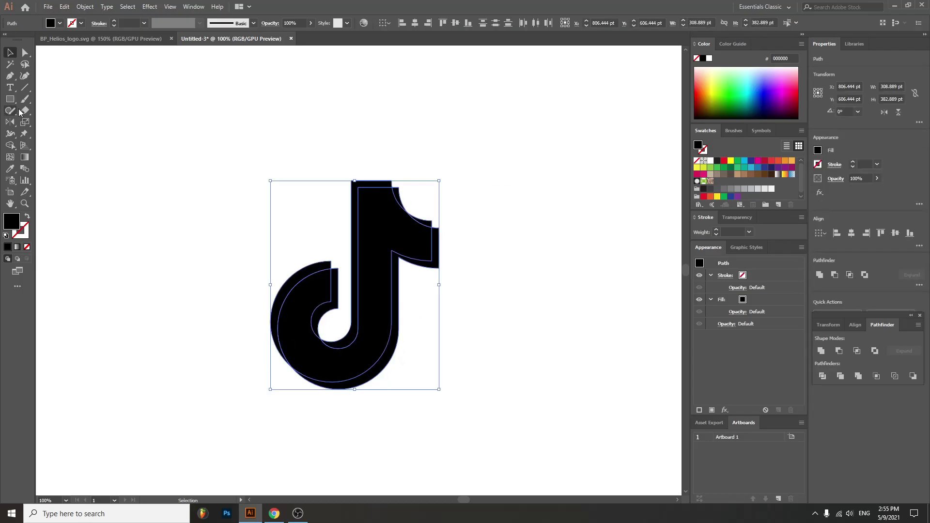
left_click(8, 147)
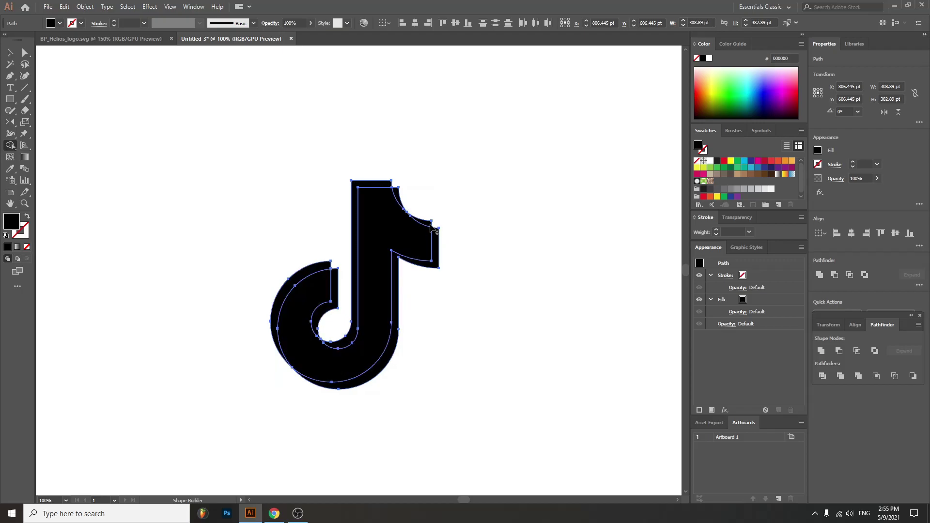
key("v")
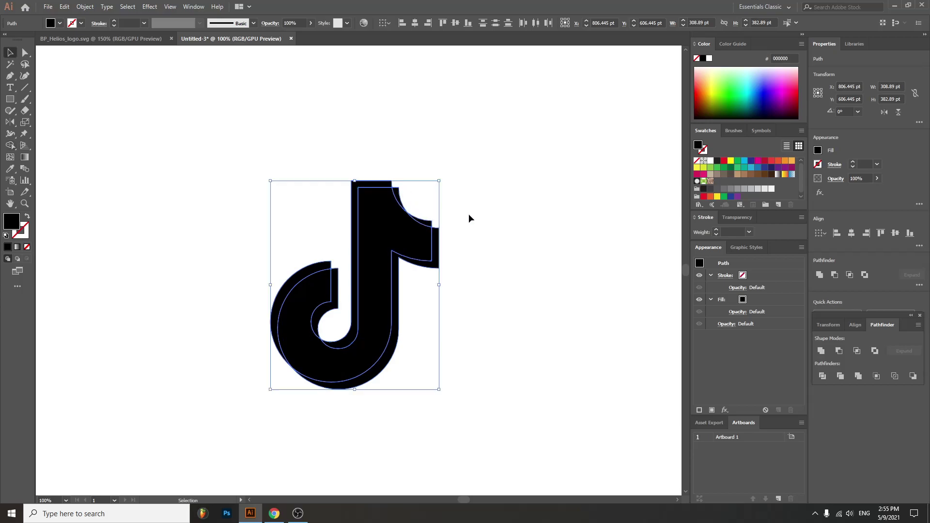
- Fill the central overlap shape of the two notes with white
scroll(387, 288, "down", 3)
scroll(408, 287, "up", 2)
left_click_drag(428, 289, 451, 283)
left_click(452, 286)
left_click(393, 276)
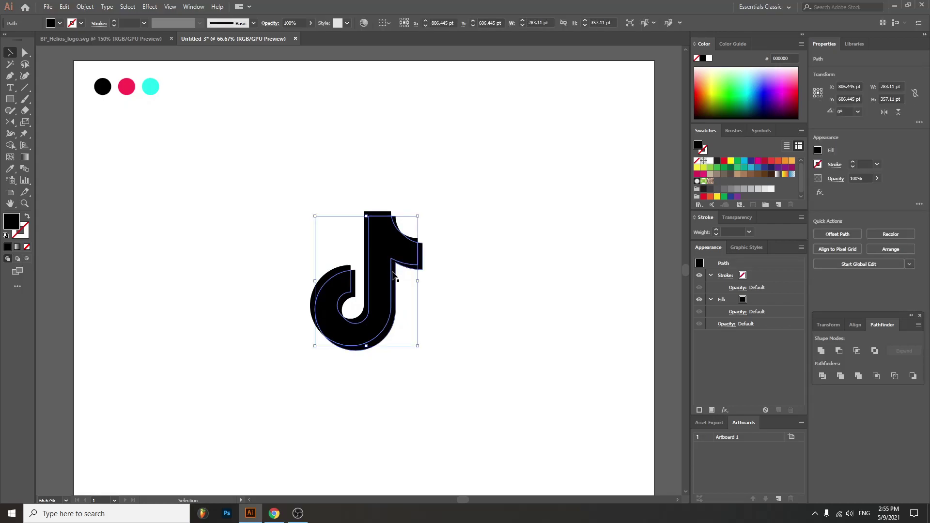
key("i")
left_click(324, 227)
key("v")
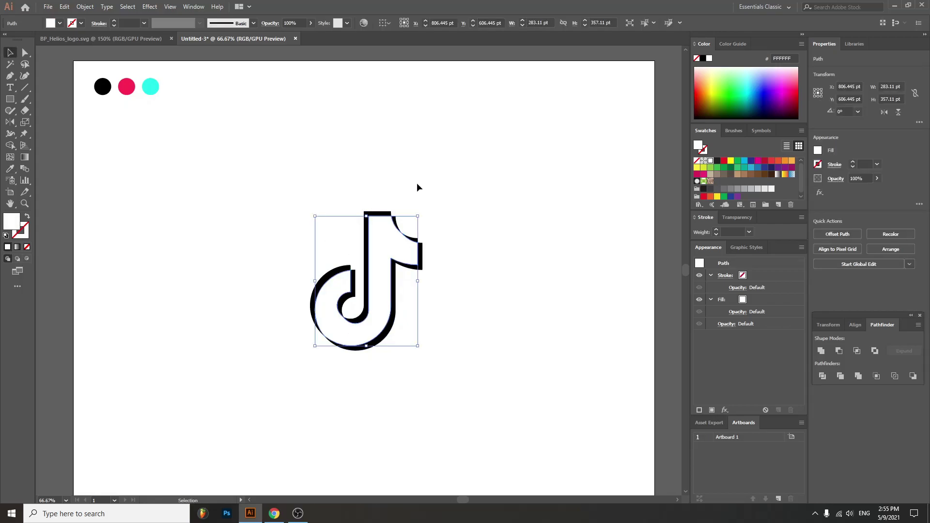
left_click(417, 182)
- Fill the note's upper-left edge pieces along the bowl and stem with the cyan of the sample circle
left_click(339, 270)
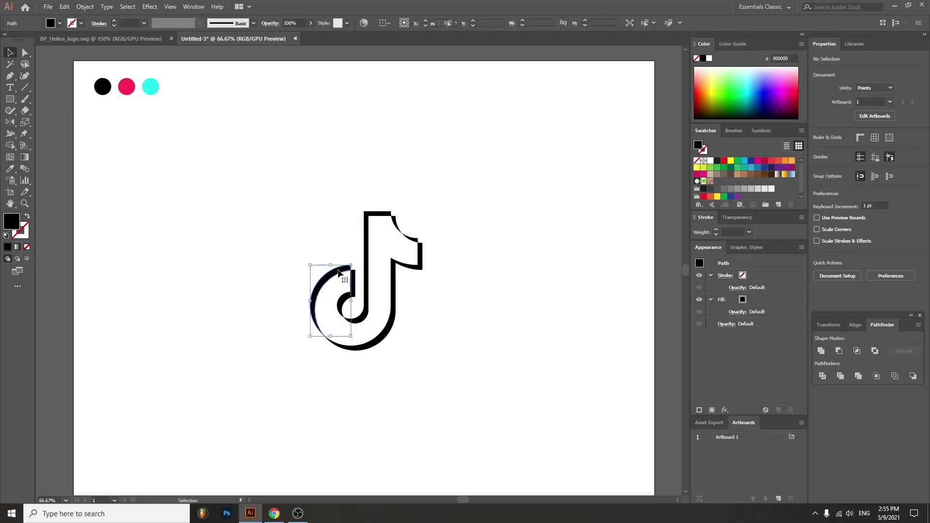
left_click(367, 221, "shift")
key("i")
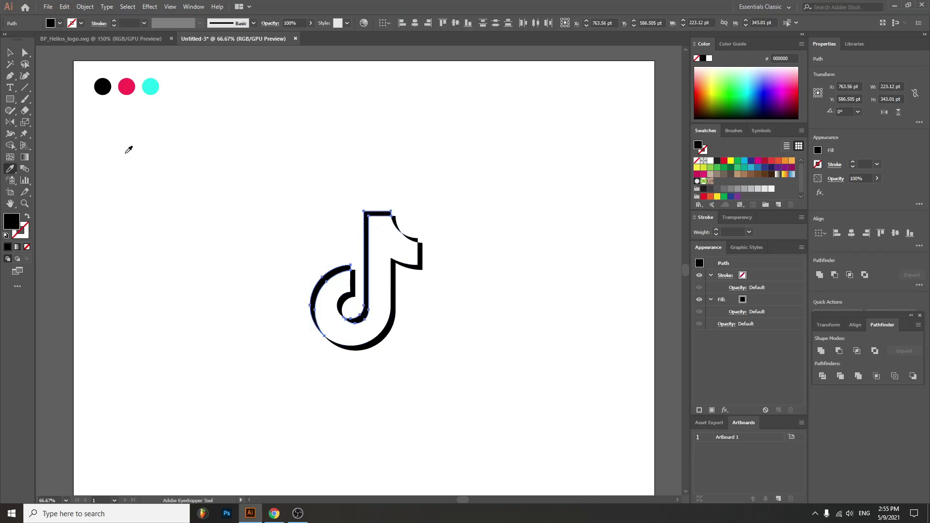
left_click(154, 88)
key("v")
left_click(354, 200)
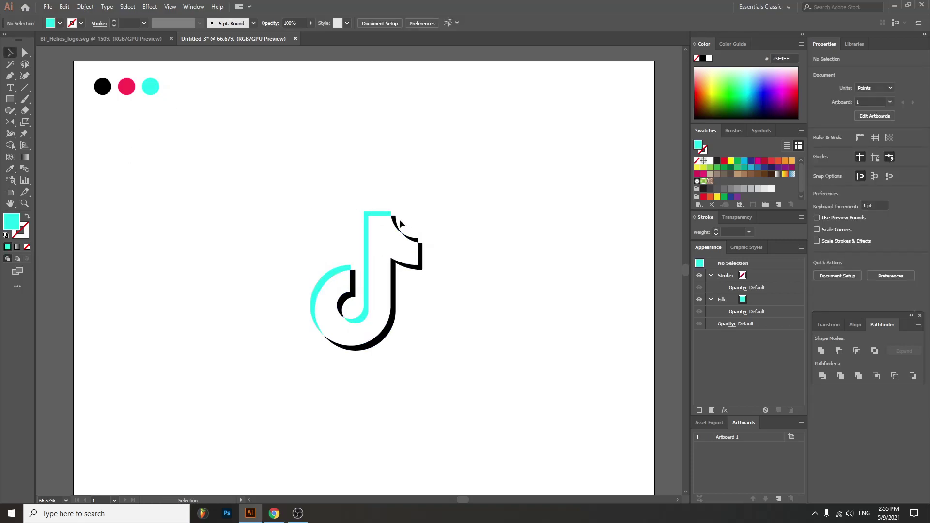
- Fill the small edge piece at the flag's outer tip with the same sampled cyan
left_click(417, 239)
key("i")
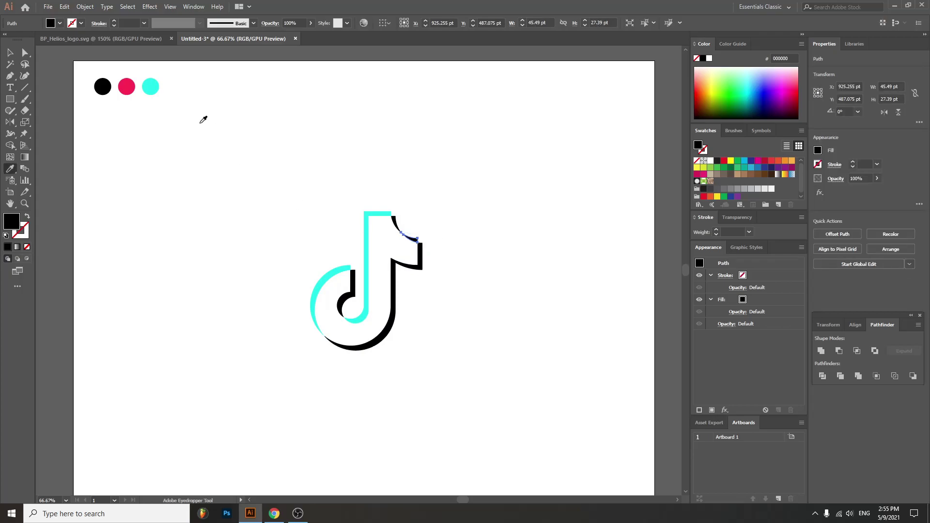
left_click(151, 87)
key("v")
left_click(352, 200)
- Fill the remaining black edge pieces of the note with the pink-red of the sample circle
left_click(393, 222)
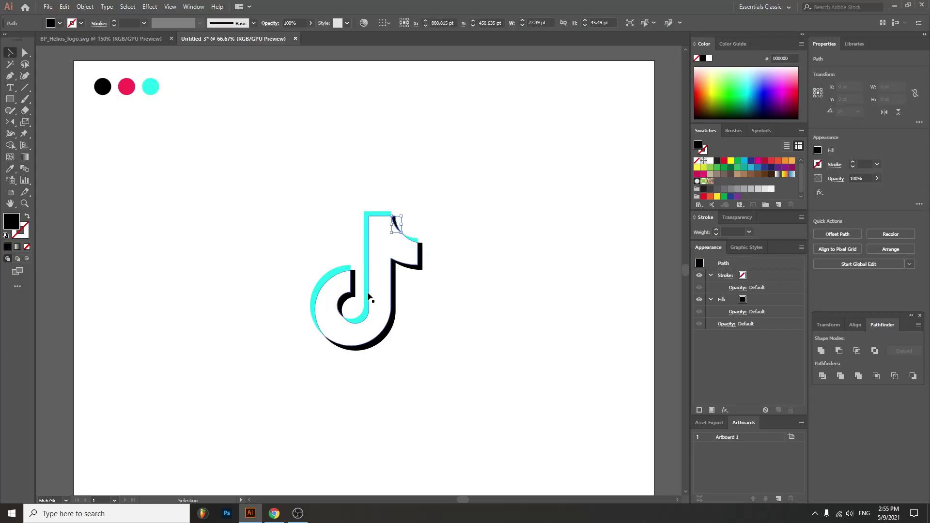
left_click(390, 333)
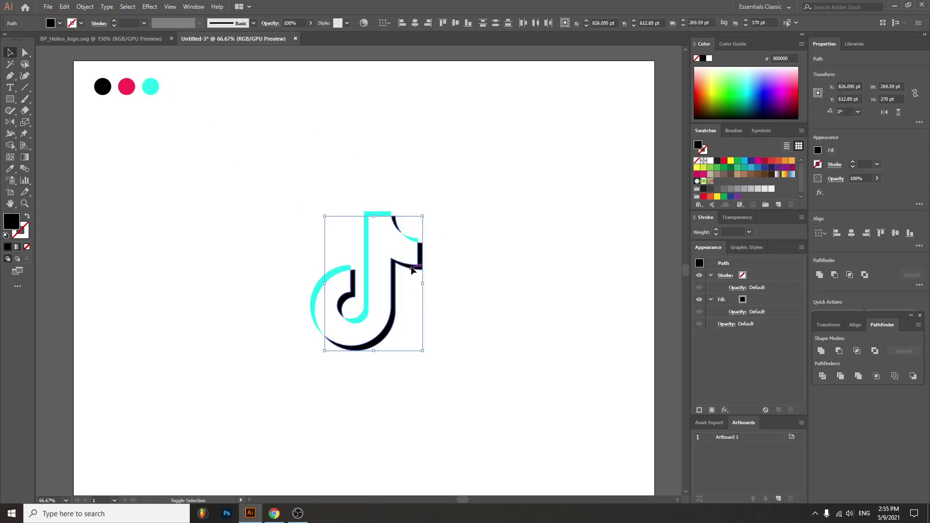
key("i")
left_click(127, 87)
key("v")
left_click(322, 187)
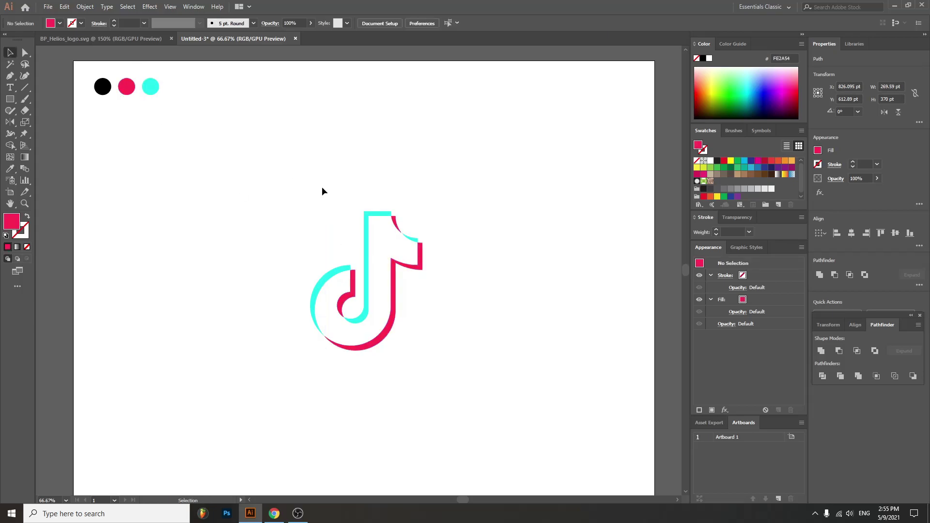
- Group the colored logo pieces and move the group aside to the artboard's left edge
scroll(317, 251, "down", 1)
scroll(331, 270, "up", 1)
left_click_drag(313, 237, 318, 236)
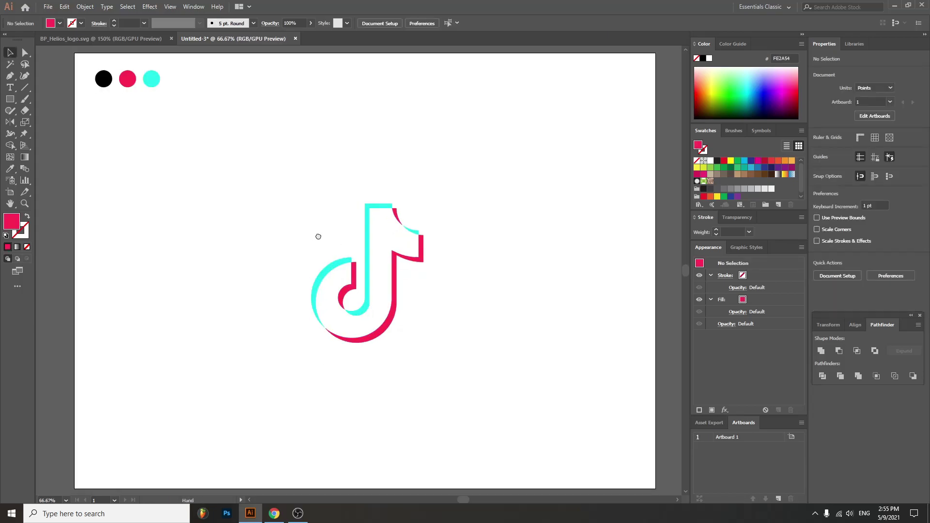
left_click(376, 280)
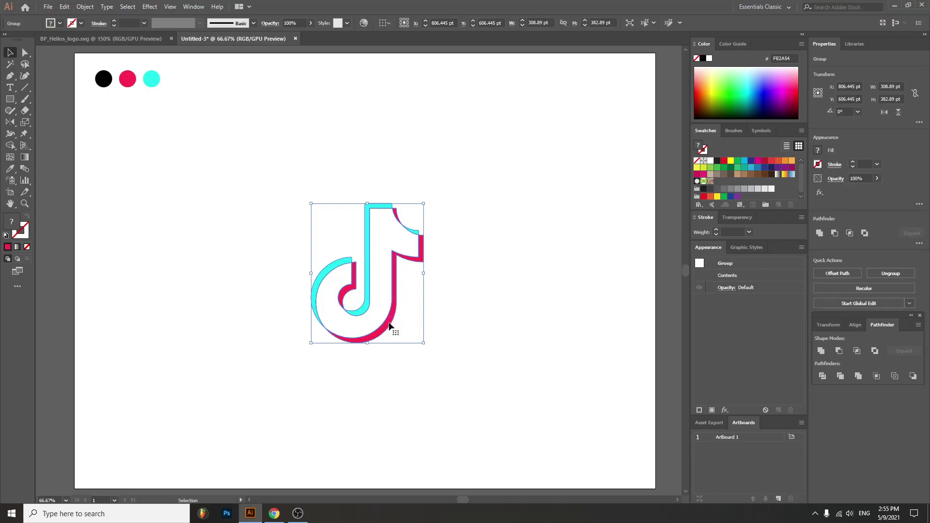
left_click_drag(390, 326, 136, 275)
- Draw a square of about 887 pt centered on the artboard and fill it with black
key("m")
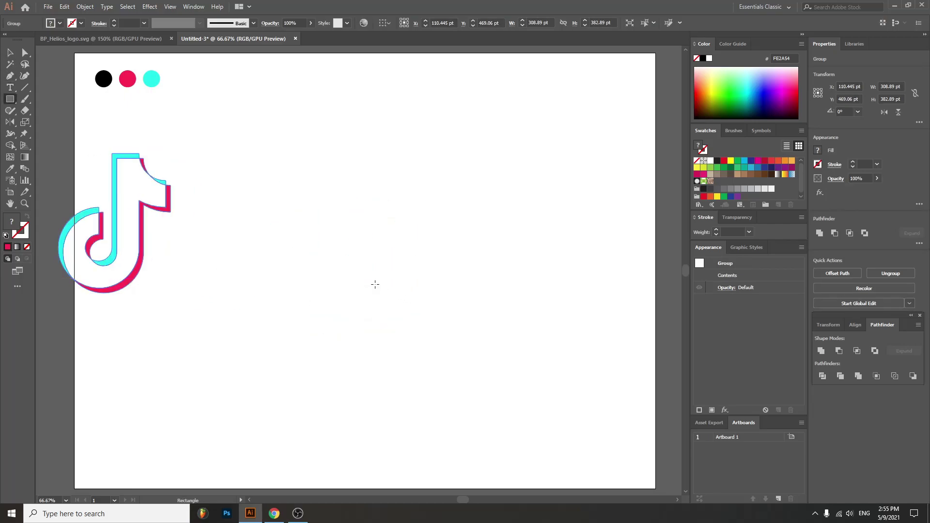
left_click_drag(365, 270, 527, 156)
key("v")
double_click(10, 223)
left_click(344, 311)
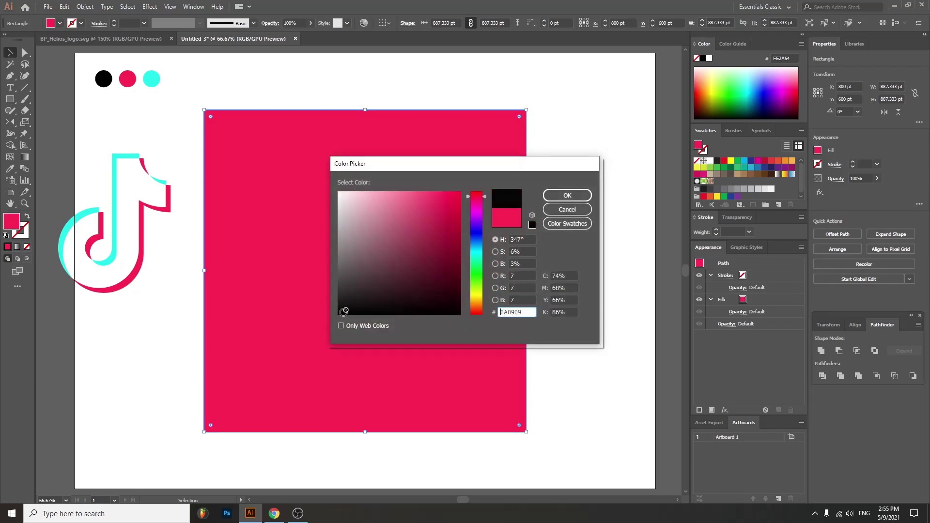
left_click(568, 195)
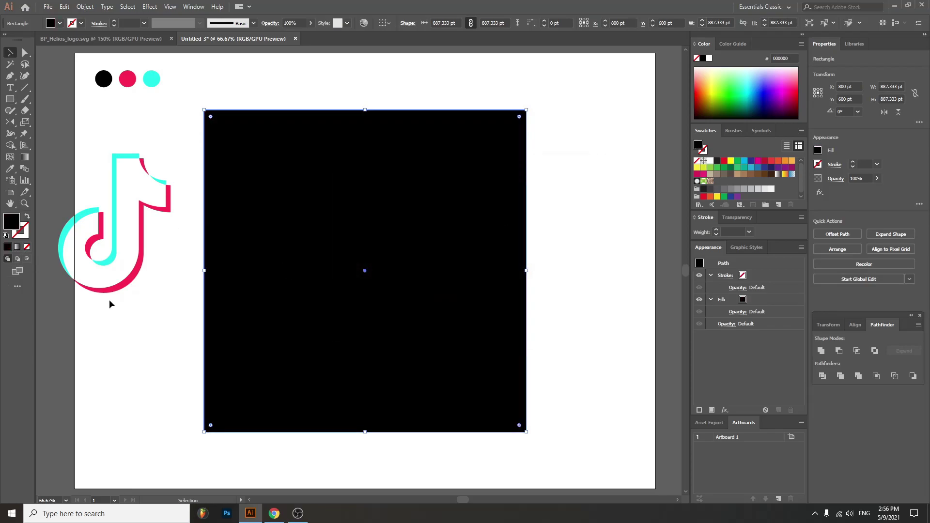
- Move the colored note group to the center of the black square and bring it to the front
left_click_drag(138, 282, 384, 322)
right_click(426, 321)
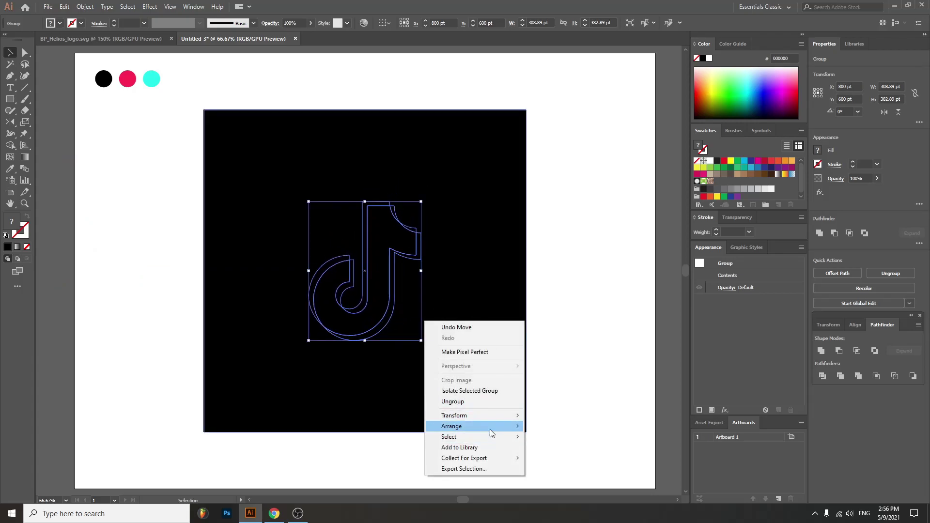
mouse_move(504, 426)
left_click(580, 427)
left_click(557, 298)
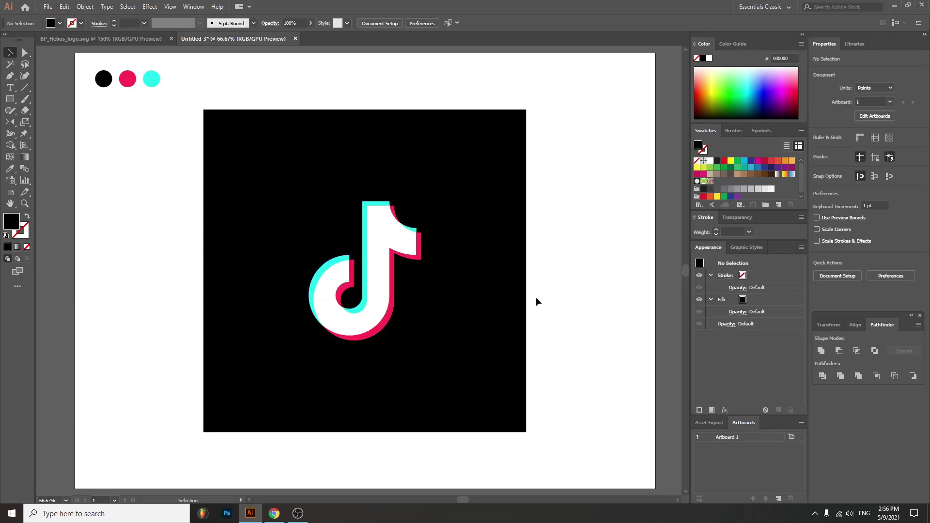
- Scale the square and note down together to about 500 pt square, and enlarge the note slightly about its center
key("ctrl+minus")
left_click_drag(530, 217, 258, 374)
left_click_drag(488, 281, 318, 321)
key("ctrl+shift+a")
key("ctrl+plus")
left_click(447, 317, "shift")
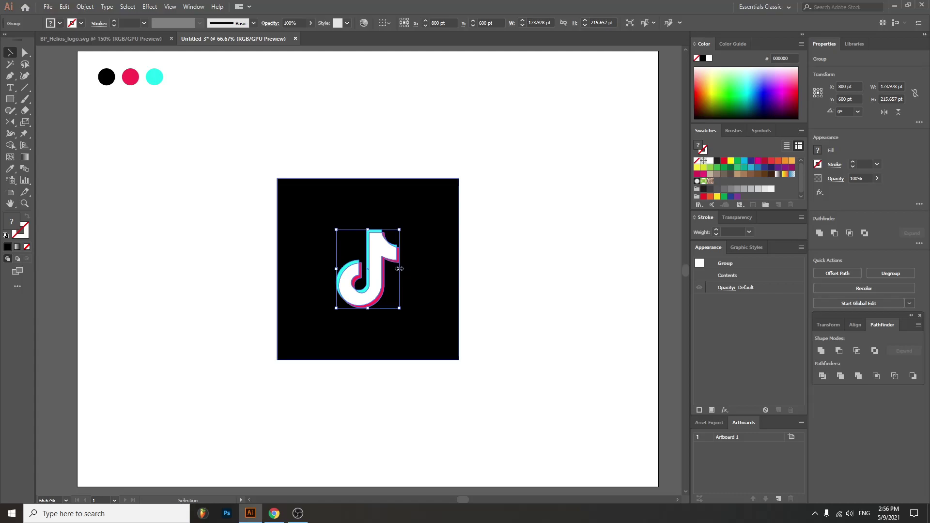
left_click_drag(399, 269, 406, 269)
left_click(499, 298)
left_click_drag(502, 301, 514, 293)
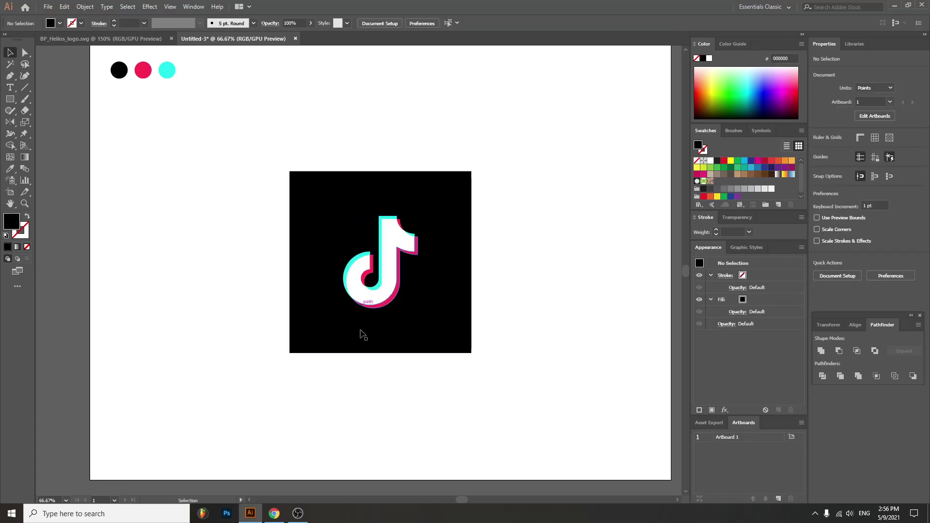
- Add the text "TikTok" in Futura Maxi CG Bold below the square and enlarge it to 145.7 pt, matching the square's width
left_click_drag(363, 384, 358, 382)
key("t")
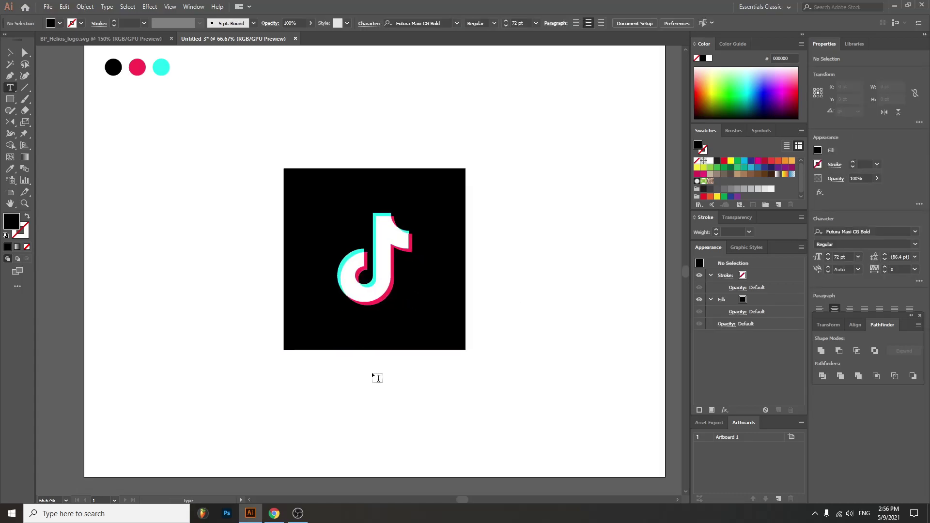
left_click(373, 373)
type("TikTok")
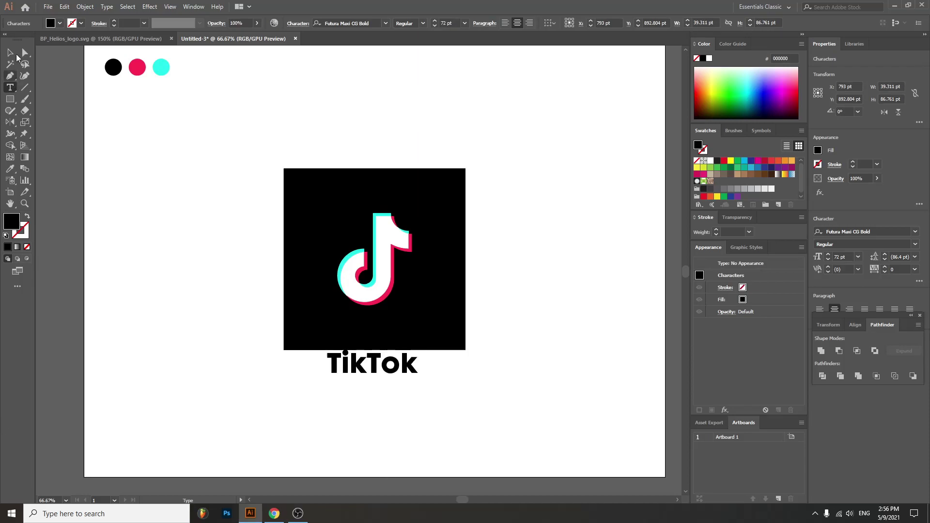
left_click(11, 53)
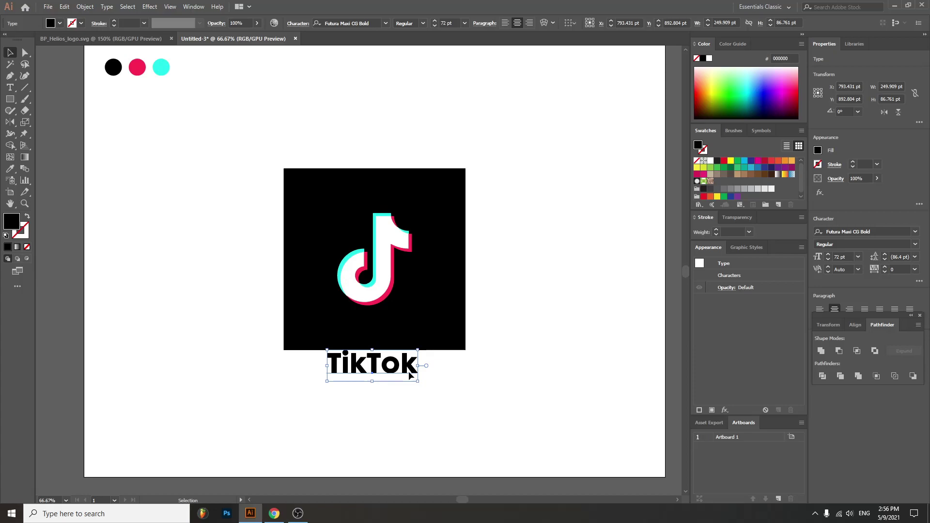
left_click_drag(408, 371, 380, 423)
left_click(536, 291)
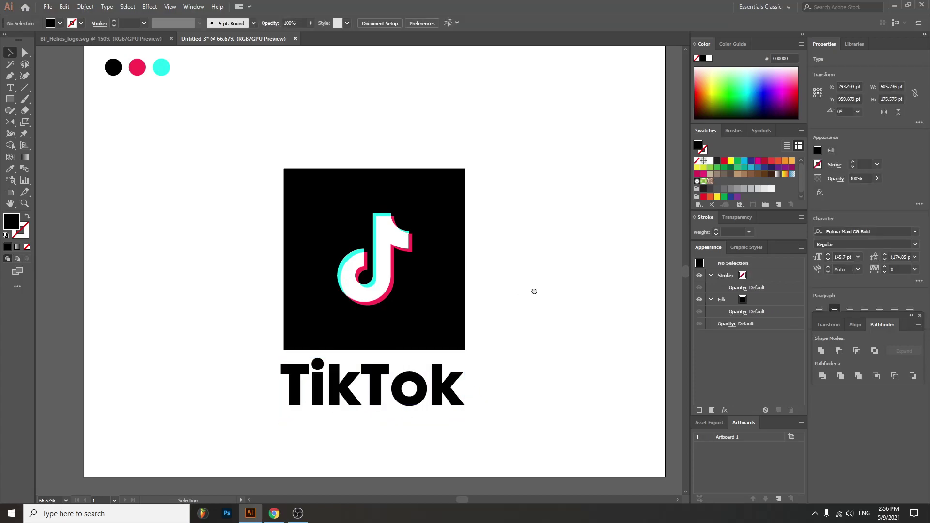
- Expand the TikTok text into shapes and ungroup the letters
left_click(385, 390)
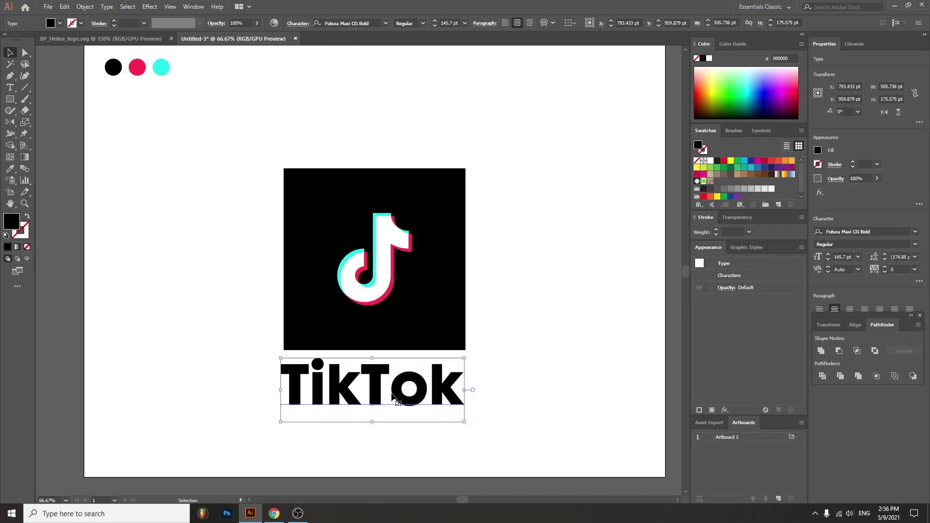
left_click(89, 5)
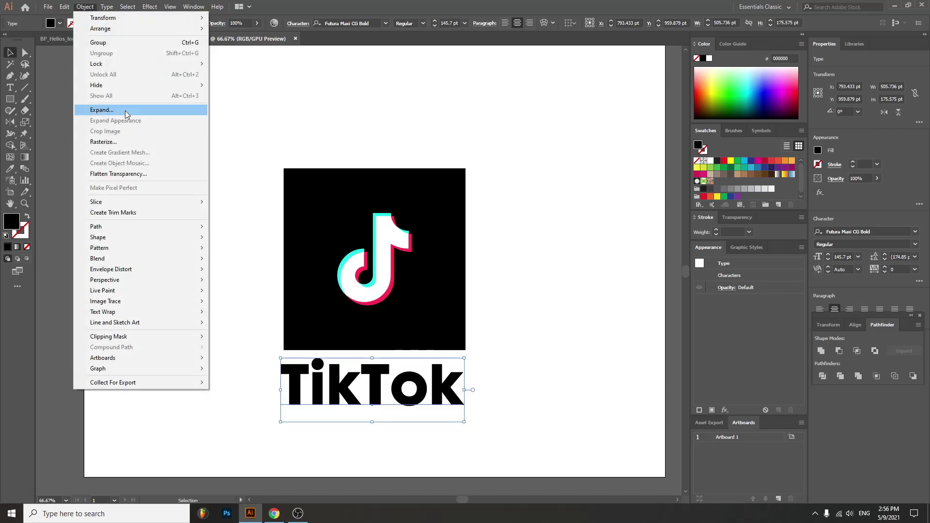
left_click(124, 108)
left_click(580, 325)
right_click(399, 236)
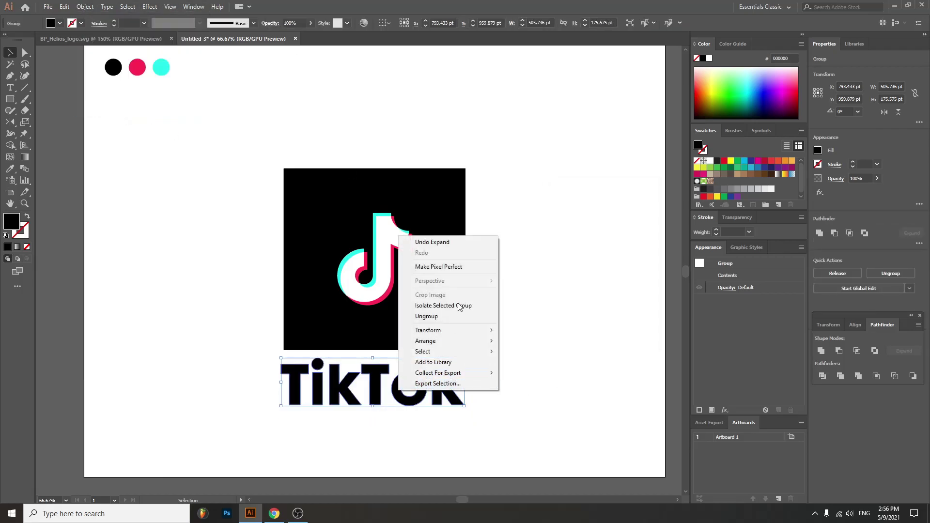
left_click(444, 320)
left_click(387, 402)
- Duplicate the letter o with a horizontal offset of about 13 pt so the two copies overlap
scroll(374, 404, "up", 2)
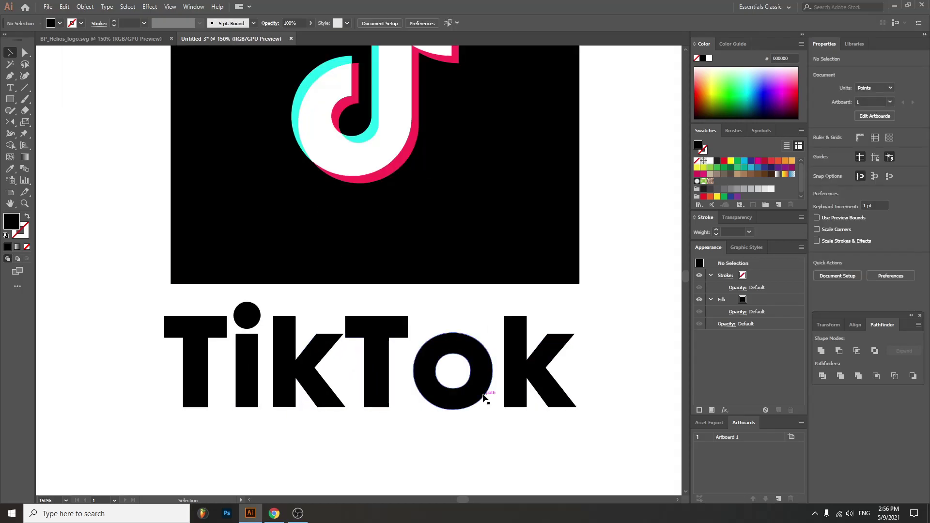
left_click_drag(481, 396, 441, 390)
scroll(490, 390, "up", 3)
scroll(443, 386, "down", 1)
scroll(438, 390, "down", 2)
scroll(438, 390, "up", 2)
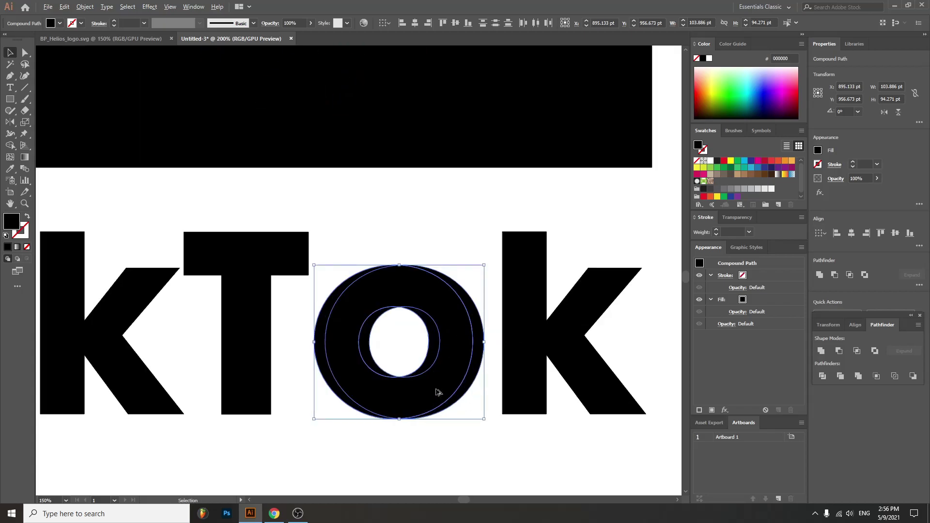
- Use the Shape Builder to divide the overlapping o copies into a black ring and separate inner and outer crescents
left_click(10, 145)
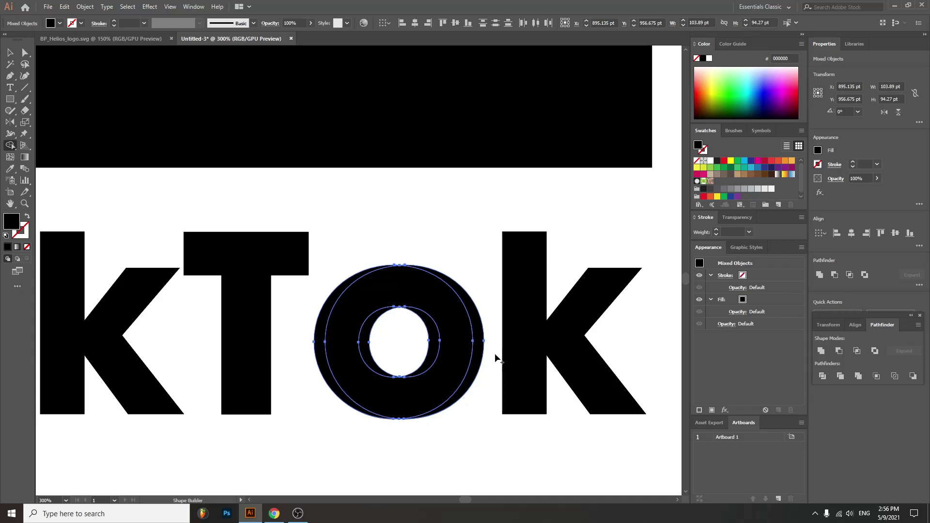
key("v")
scroll(396, 368, "down", 3)
scroll(401, 368, "up", 2)
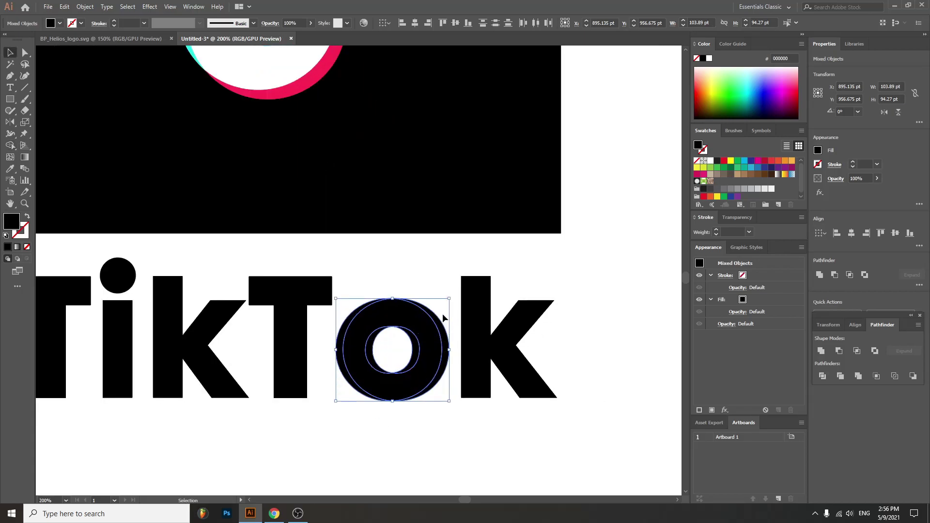
left_click(438, 261)
- Fill the o's left outer crescent with the cyan sampled from the note
left_click(376, 354)
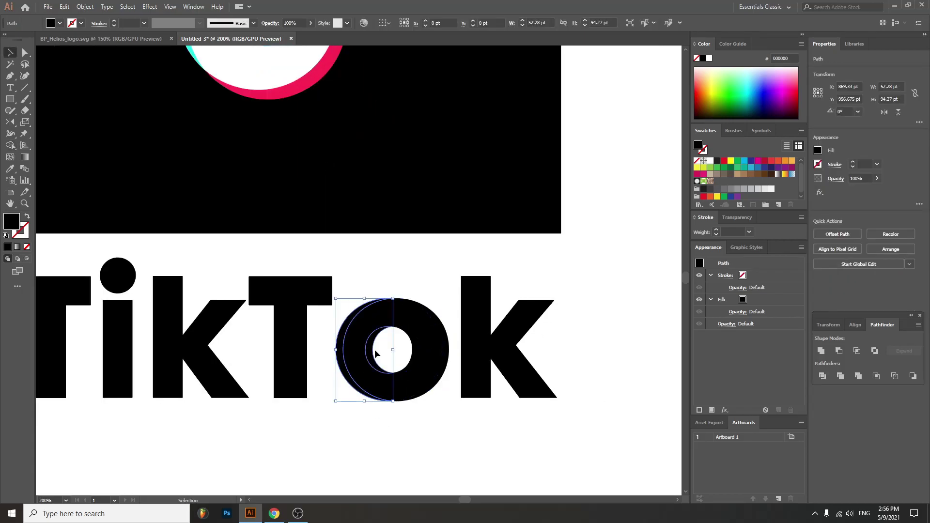
key("ctrl+minus")
key("i")
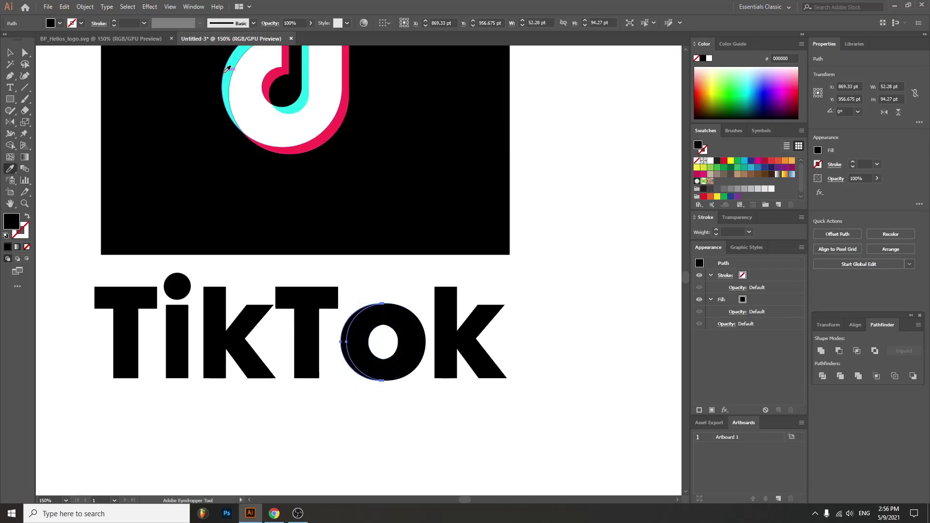
left_click(226, 71)
key("v")
- Fill the o's left inner and right outer crescents with the pink-red sampled from the note
left_click(357, 349)
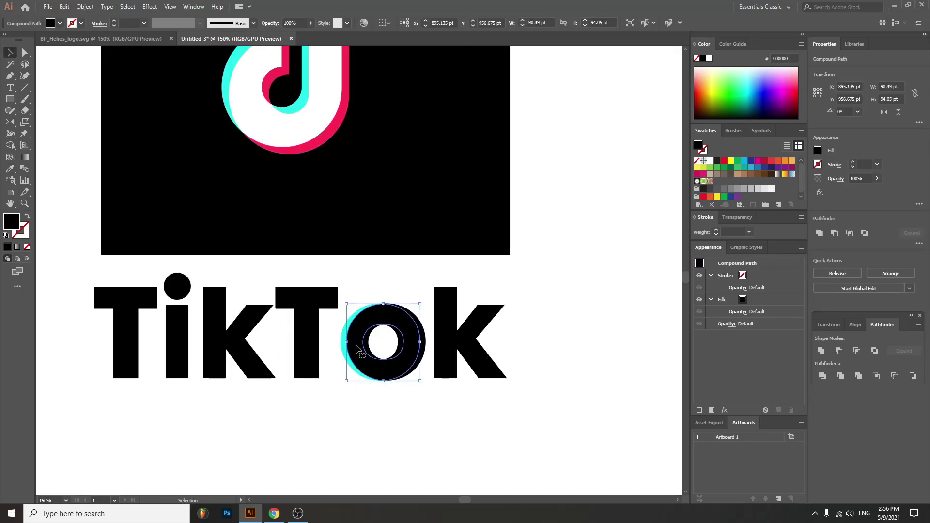
key("i")
key("v")
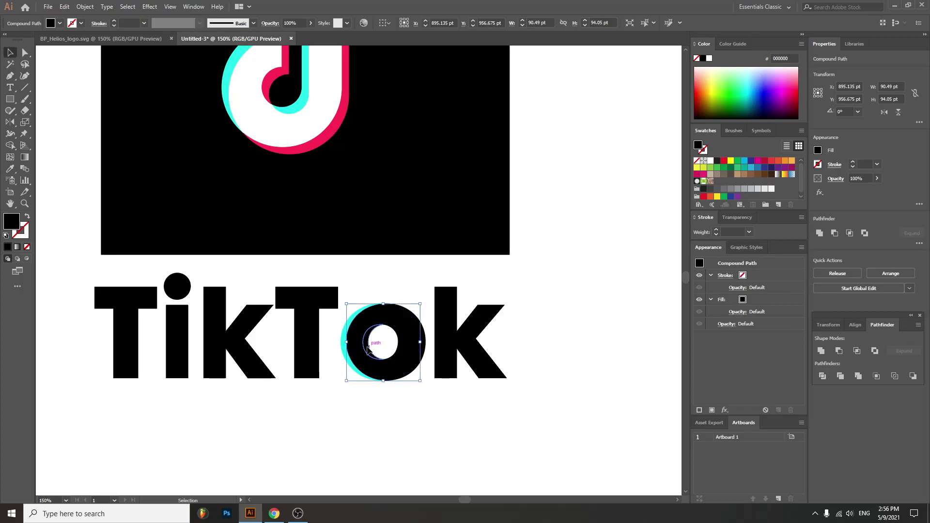
left_click(372, 334)
left_click(423, 355, "shift")
key("i")
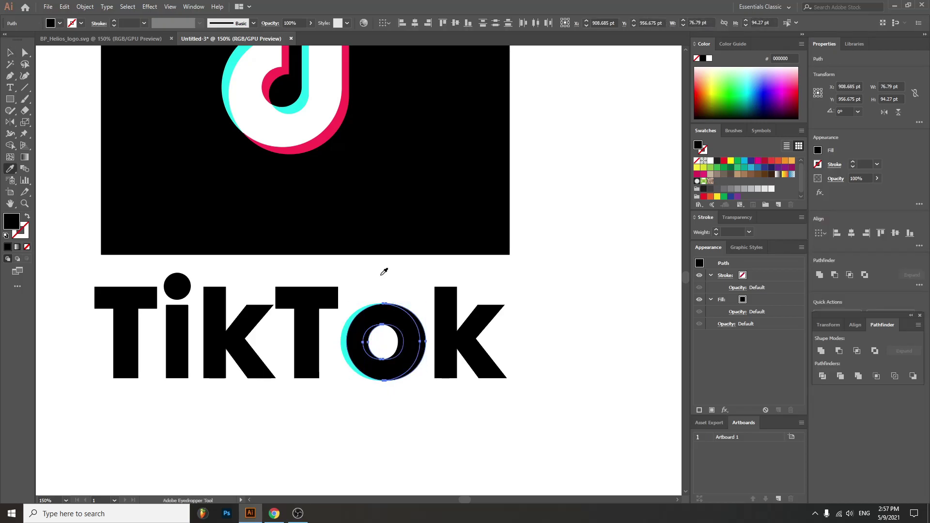
left_click(325, 140)
key("v")
left_click(427, 282)
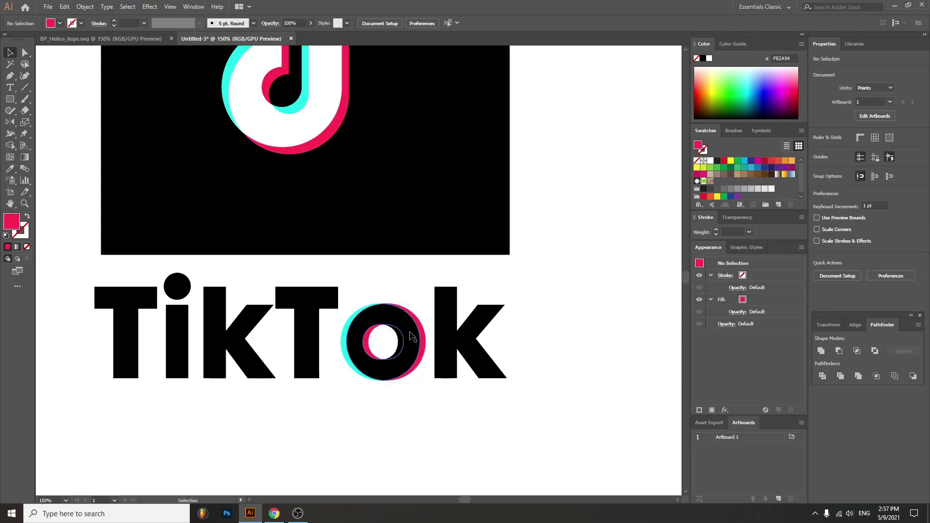
- Fill the o's right inner crescent with the cyan of its left outer crescent
left_click(403, 339)
key("i")
left_click(344, 325)
scroll(334, 394, "down", 2)
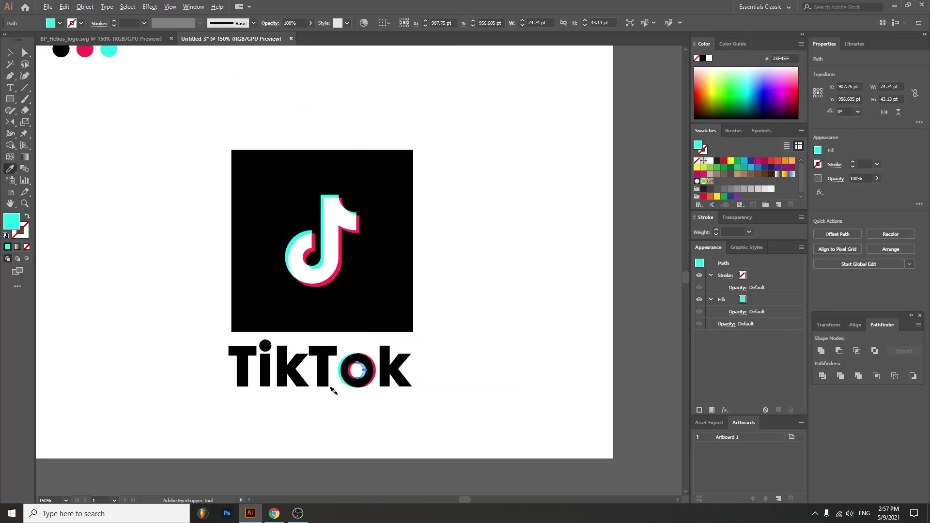
key("v")
left_click(463, 312)
left_click_drag(464, 310, 498, 311)
scroll(459, 331, "down", 2)
scroll(458, 327, "up", 2)
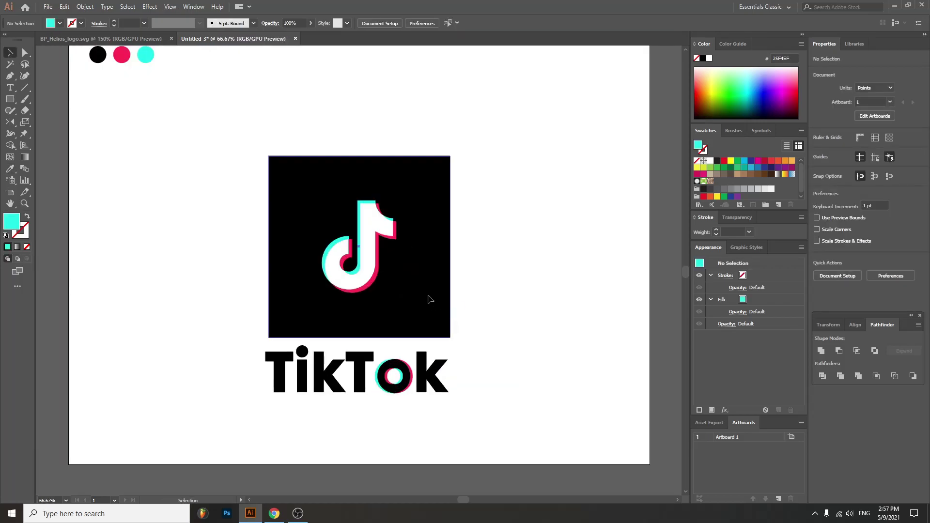
- Round the black square's corners to the maximum radius of 249.89 pt, turning it into a circle
key("a")
left_click(442, 333)
left_click_drag(443, 331, 368, 257)
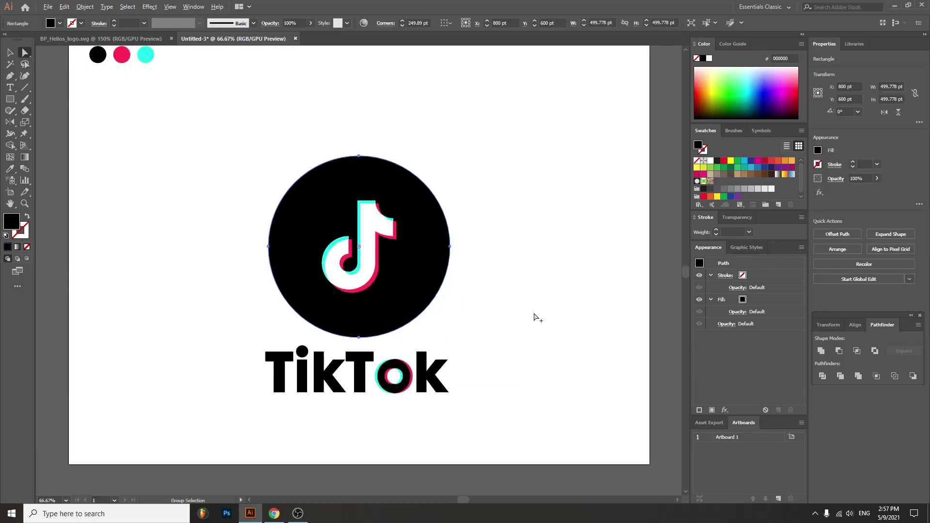
left_click(523, 284)
scroll(512, 292, "up", 1)
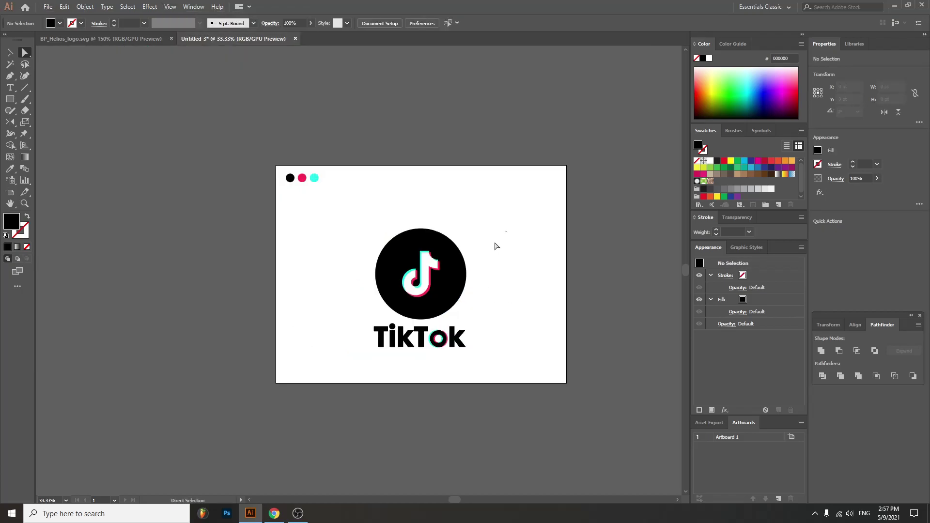
left_click_drag(495, 246, 317, 386)
scroll(506, 299, "up", 1)
left_click_drag(423, 290, 190, 228)
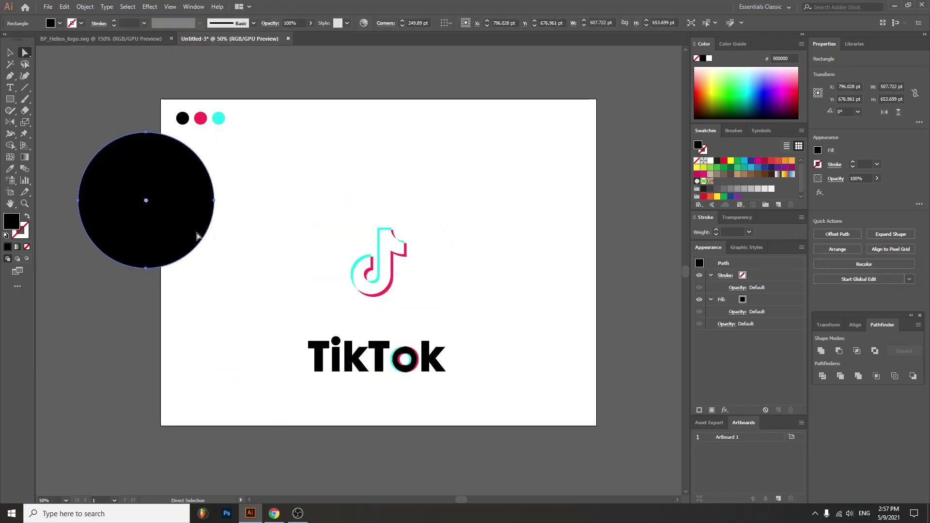
key("ctrl+z")
- Move the circle, note and TikTok lettering up together so the whole logo is vertically centered on the artboard
key("v")
left_click_drag(521, 191, 192, 438)
left_click_drag(411, 292, 411, 268)
left_click(510, 280)
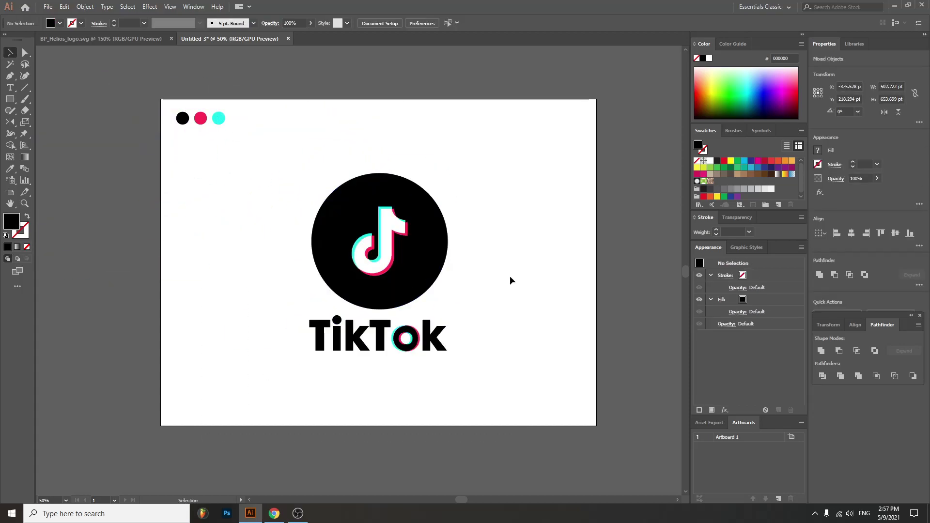
left_click_drag(467, 296, 471, 323)
scroll(469, 300, "up", 1)
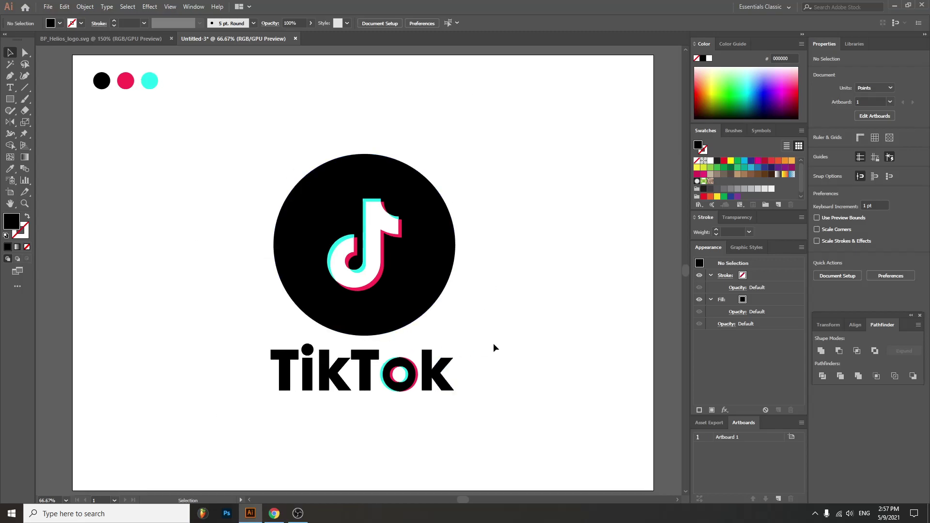